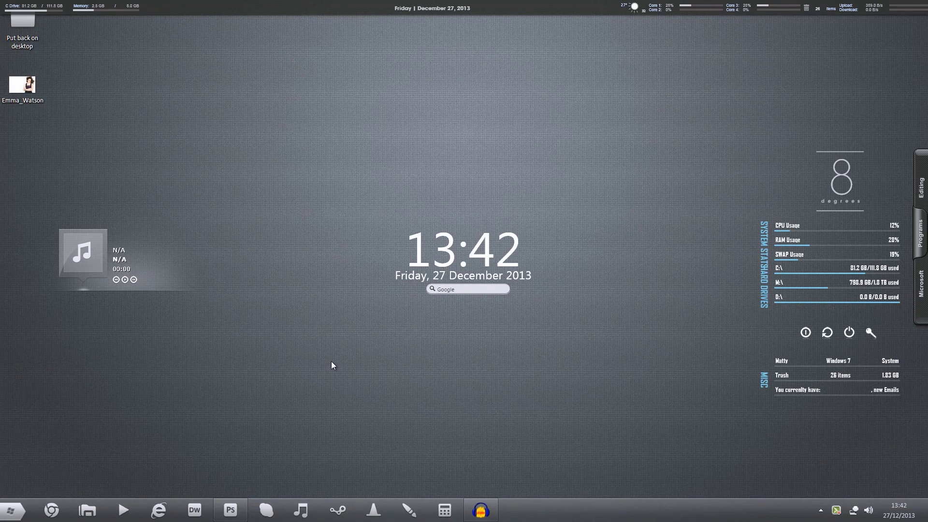
Step: Preview the woman's photo, then close the preview and switch to Photoshop
{"action": "double_click", "coordinate": [34, 90]}
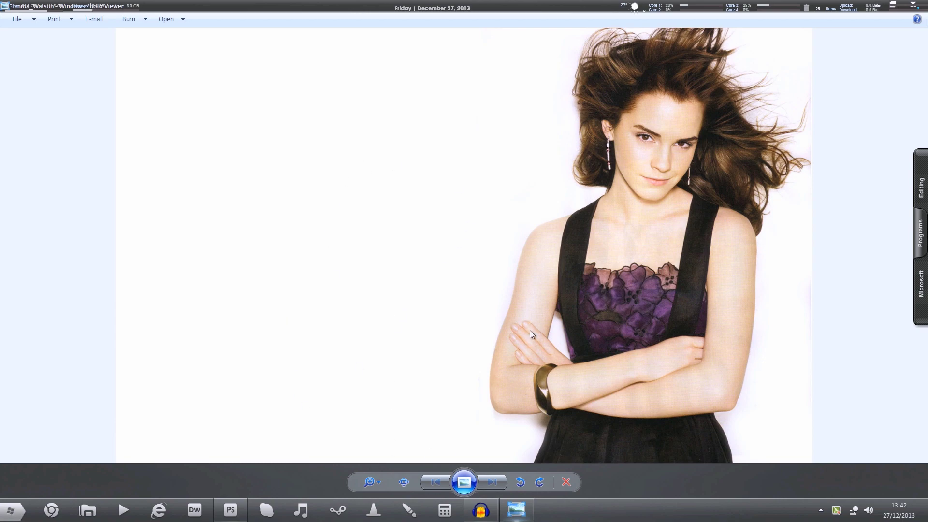
{"action": "left_click", "coordinate": [917, 8]}
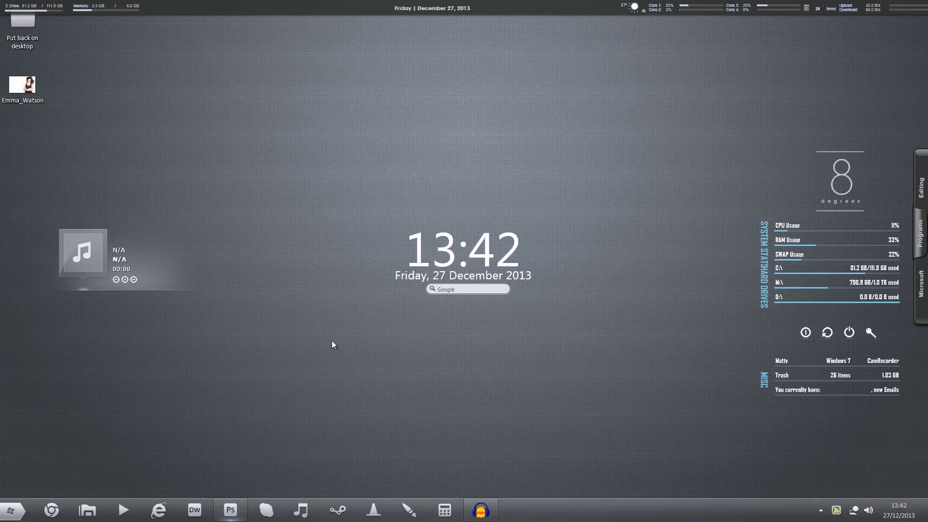
{"action": "left_click", "coordinate": [230, 510]}
Step: Open Emma_Watson.jpg and convert its locked Background into Layer 0
{"action": "left_click", "coordinate": [30, 23]}
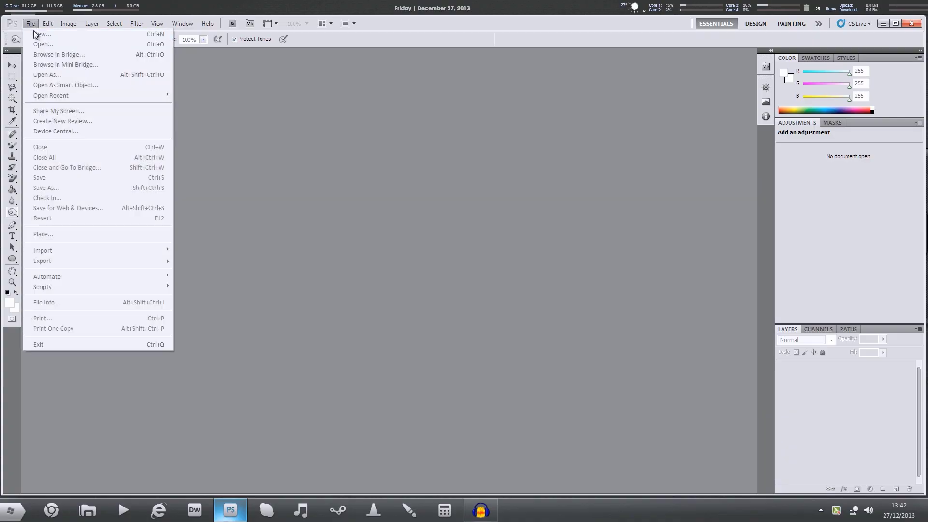
{"action": "left_click", "coordinate": [36, 35]}
{"action": "double_click", "coordinate": [381, 199]}
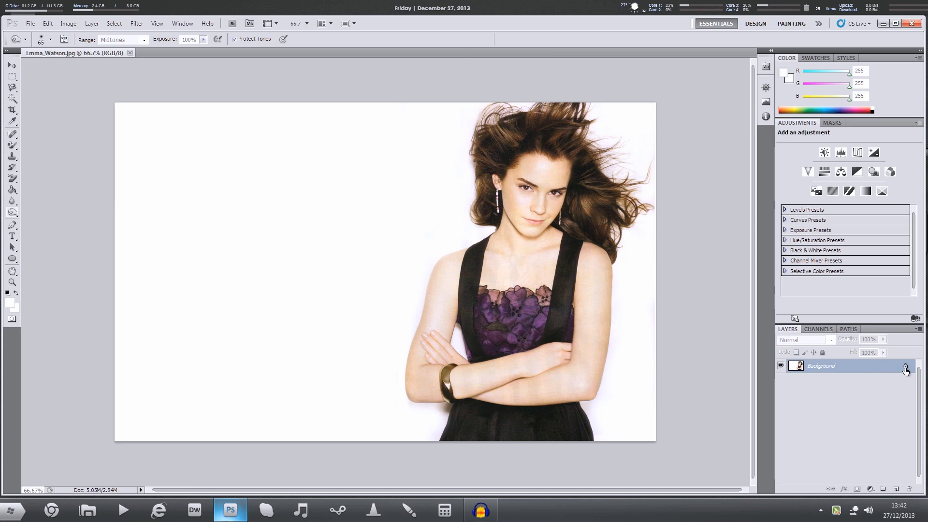
{"action": "double_click", "coordinate": [886, 371]}
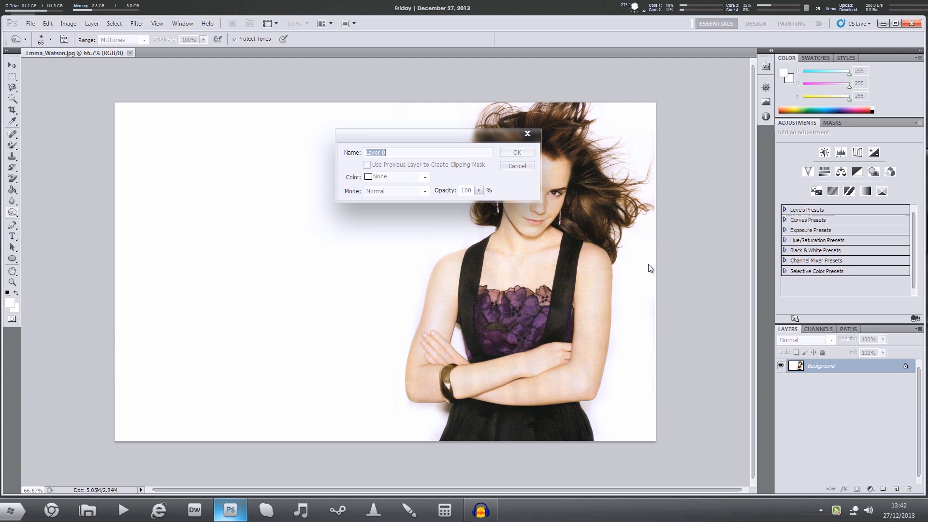
{"action": "left_click", "coordinate": [522, 154]}
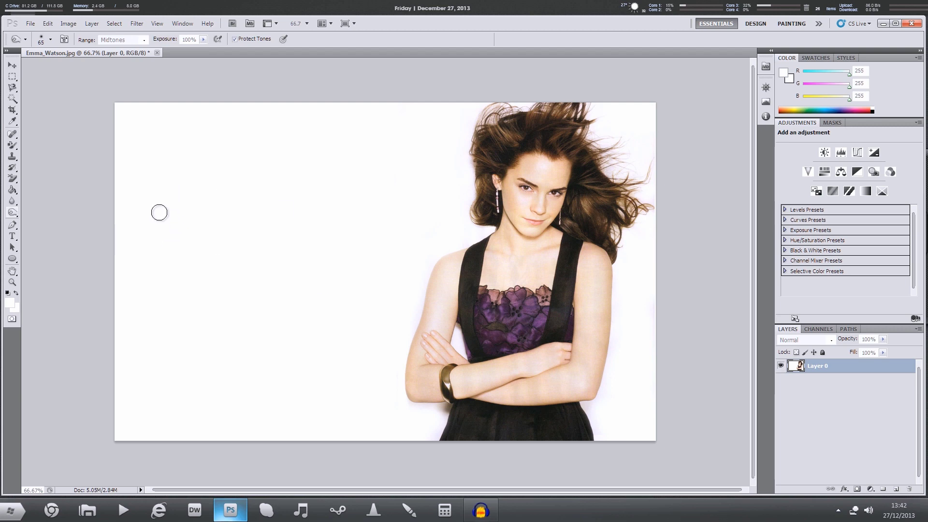
Step: Select the plain Eraser at 411 px and erase the white background on the left and top
{"action": "left_click", "coordinate": [16, 180]}
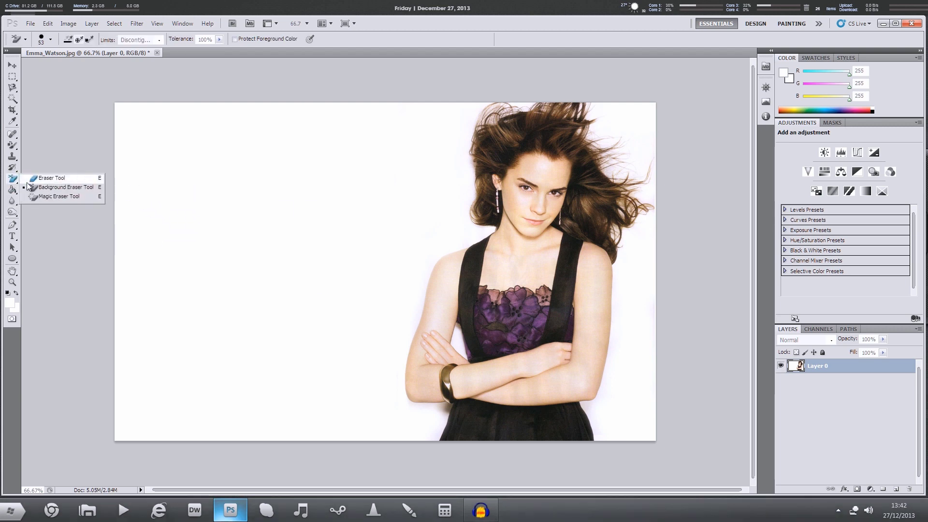
{"action": "left_click", "coordinate": [34, 179]}
{"action": "left_click", "coordinate": [51, 42]}
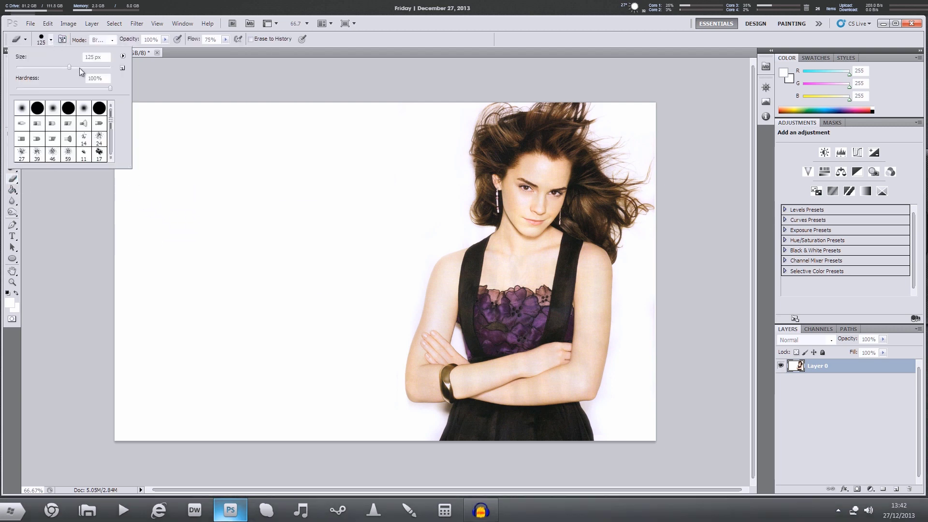
{"action": "left_click_drag", "start_coordinate": [80, 68], "coordinate": [96, 68]}
{"action": "key", "text": "Return"}
{"action": "mouse_move", "coordinate": [135, 99]}
{"action": "left_mouse_down"}
{"action": "mouse_move", "coordinate": [155, 310]}
{"action": "mouse_move", "coordinate": [155, 445]}
{"action": "mouse_move", "coordinate": [237, 246]}
{"action": "left_mouse_up"}
{"action": "mouse_move", "coordinate": [237, 181]}
{"action": "left_mouse_down"}
{"action": "mouse_move", "coordinate": [247, 115]}
{"action": "mouse_move", "coordinate": [399, 119]}
{"action": "mouse_move", "coordinate": [398, 189]}
{"action": "mouse_move", "coordinate": [315, 201]}
{"action": "mouse_move", "coordinate": [307, 281]}
{"action": "mouse_move", "coordinate": [342, 264]}
{"action": "mouse_move", "coordinate": [345, 280]}
{"action": "mouse_move", "coordinate": [284, 359]}
{"action": "mouse_move", "coordinate": [280, 392]}
{"action": "mouse_move", "coordinate": [319, 397]}
{"action": "mouse_move", "coordinate": [298, 368]}
{"action": "left_mouse_up"}
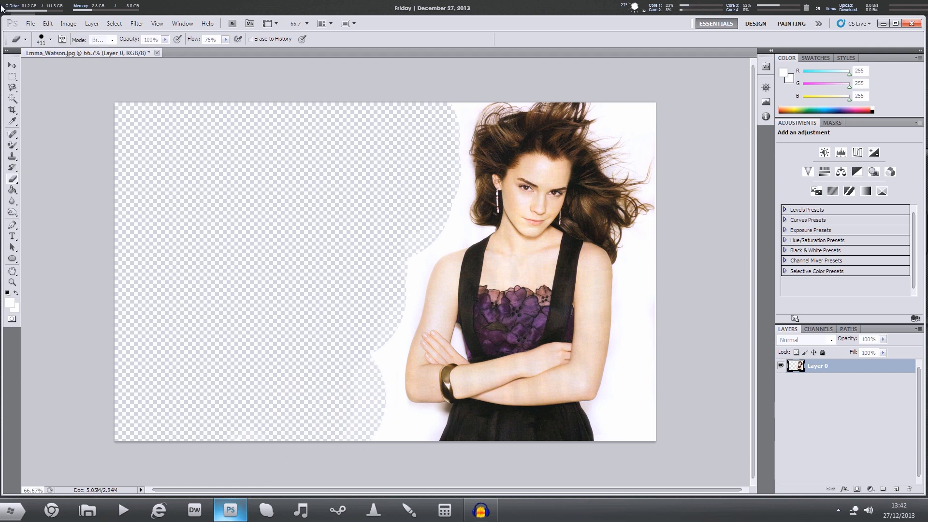
Step: Shrink the eraser brush and erase the white near her hair and along her arm
{"action": "left_click", "coordinate": [50, 41]}
{"action": "left_click_drag", "start_coordinate": [64, 67], "coordinate": [47, 68]}
{"action": "mouse_move", "coordinate": [605, 104]}
{"action": "left_mouse_down"}
{"action": "mouse_move", "coordinate": [641, 143]}
{"action": "mouse_move", "coordinate": [646, 106]}
{"action": "mouse_move", "coordinate": [668, 138]}
{"action": "left_mouse_up"}
{"action": "mouse_move", "coordinate": [629, 439]}
{"action": "left_mouse_down"}
{"action": "mouse_move", "coordinate": [621, 357]}
{"action": "mouse_move", "coordinate": [648, 232]}
{"action": "mouse_move", "coordinate": [640, 440]}
{"action": "mouse_move", "coordinate": [637, 385]}
{"action": "mouse_move", "coordinate": [636, 344]}
{"action": "mouse_move", "coordinate": [660, 440]}
{"action": "left_mouse_up"}
{"action": "mouse_move", "coordinate": [400, 348]}
{"action": "left_mouse_down"}
{"action": "mouse_move", "coordinate": [395, 335]}
{"action": "mouse_move", "coordinate": [382, 374]}
{"action": "mouse_move", "coordinate": [383, 435]}
{"action": "mouse_move", "coordinate": [422, 435]}
{"action": "left_mouse_up"}
{"action": "mouse_move", "coordinate": [381, 323]}
{"action": "left_mouse_down"}
{"action": "mouse_move", "coordinate": [400, 325]}
{"action": "mouse_move", "coordinate": [416, 247]}
{"action": "mouse_move", "coordinate": [440, 228]}
{"action": "mouse_move", "coordinate": [452, 231]}
{"action": "mouse_move", "coordinate": [455, 97]}
{"action": "left_mouse_up"}
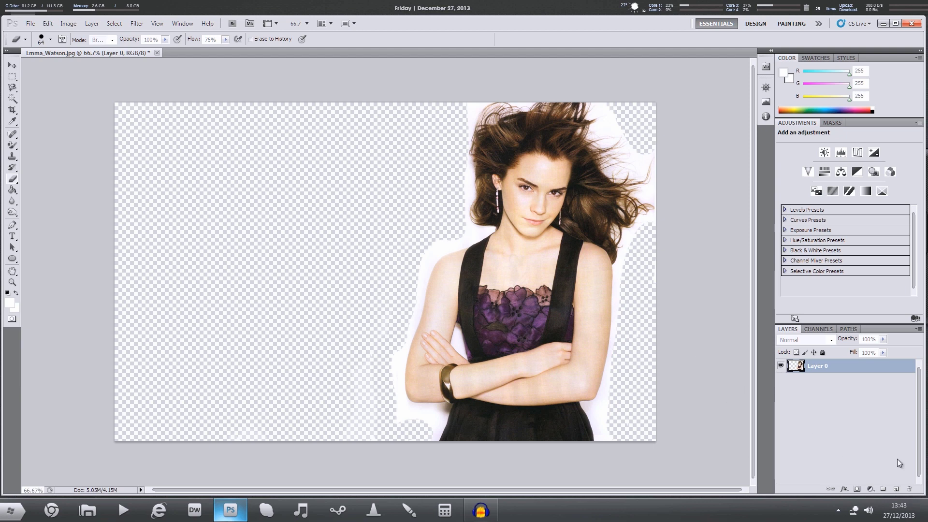
Step: Add a dark teal #135654 Solid Color fill layer beneath Layer 0
{"action": "left_click", "coordinate": [896, 490]}
{"action": "left_click_drag", "start_coordinate": [831, 366], "coordinate": [831, 390]}
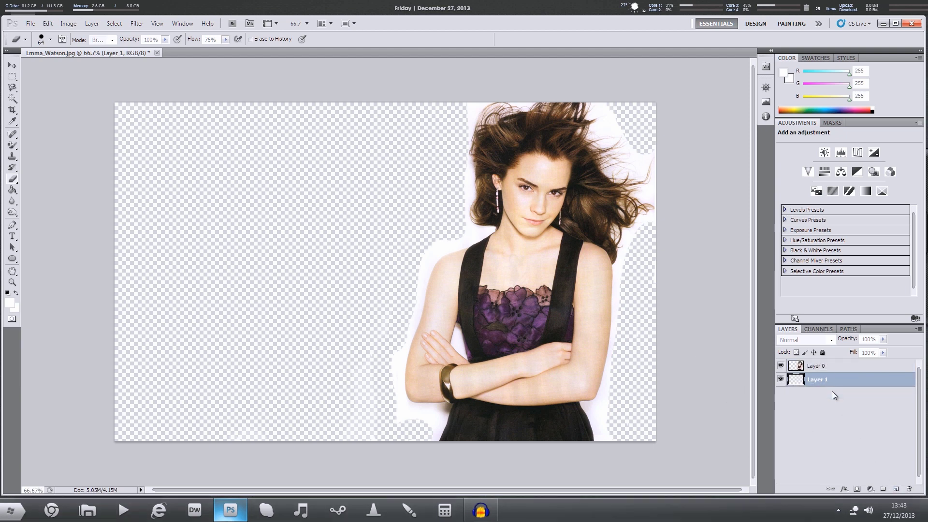
{"action": "left_click", "coordinate": [870, 489]}
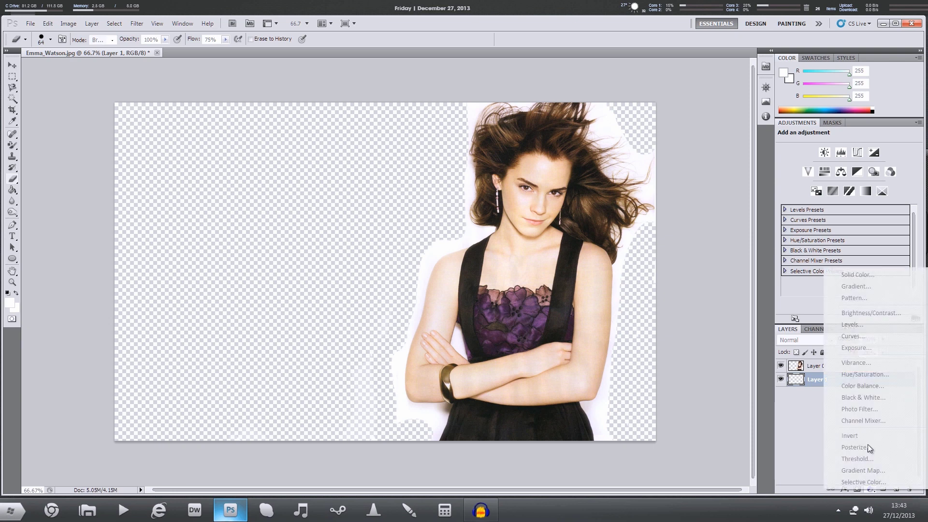
{"action": "left_click", "coordinate": [871, 277]}
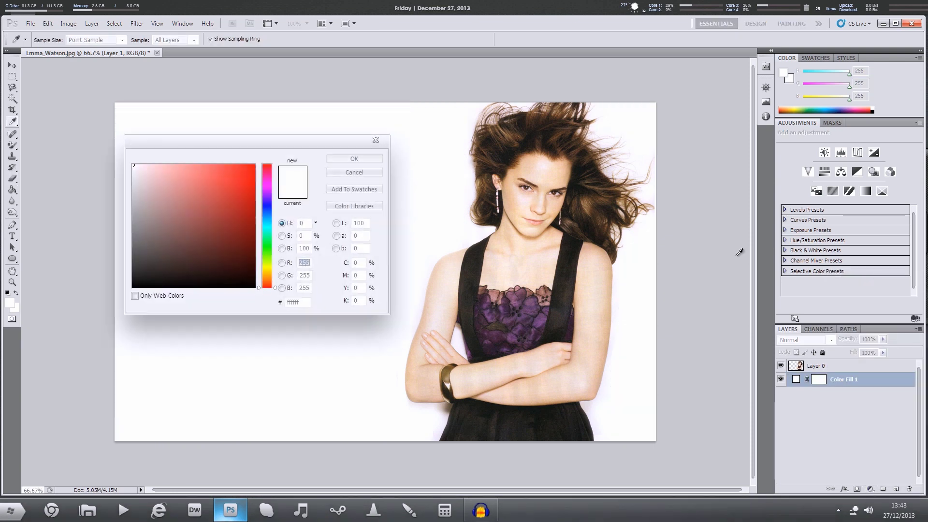
{"action": "left_click", "coordinate": [268, 222]}
{"action": "left_click_drag", "start_coordinate": [267, 221], "coordinate": [228, 246]}
{"action": "left_click", "coordinate": [367, 161]}
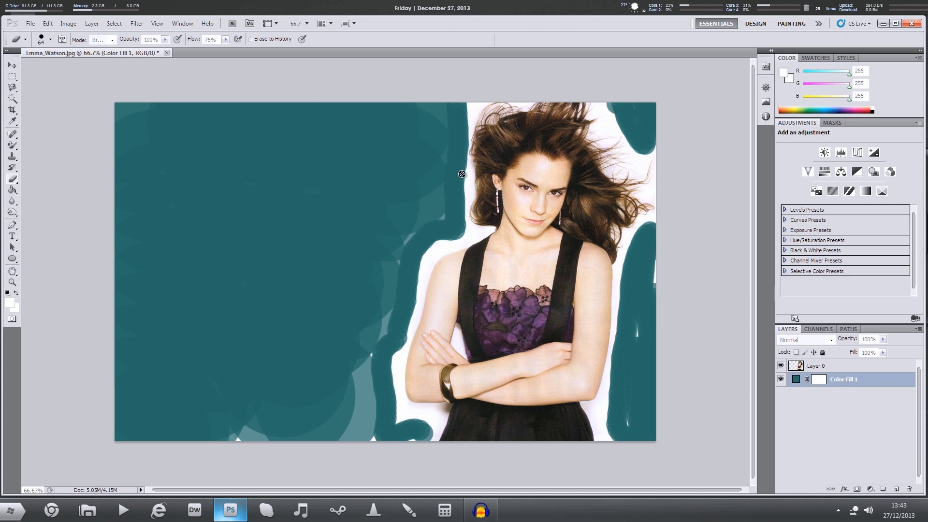
Step: Use the Background Eraser on Layer 0 with Discontiguous limits and 49% tolerance
{"action": "left_click", "coordinate": [13, 180]}
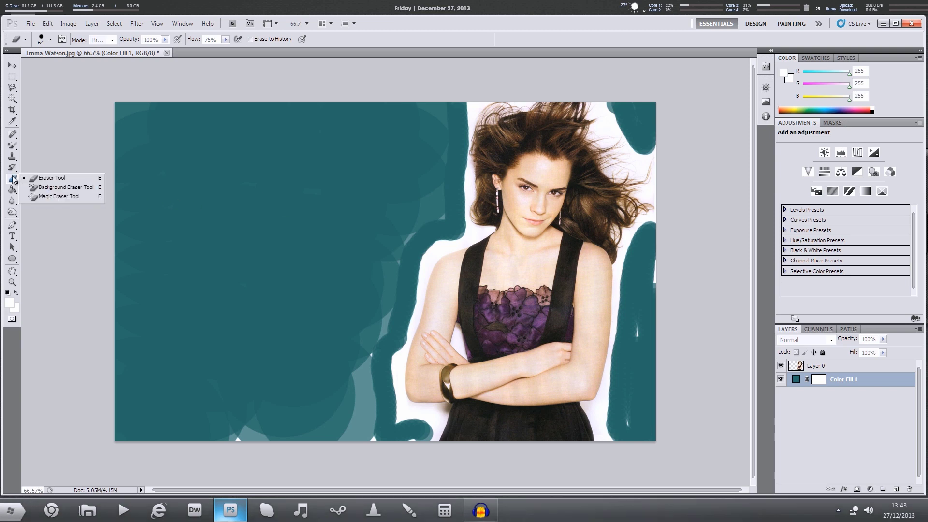
{"action": "left_click", "coordinate": [50, 189]}
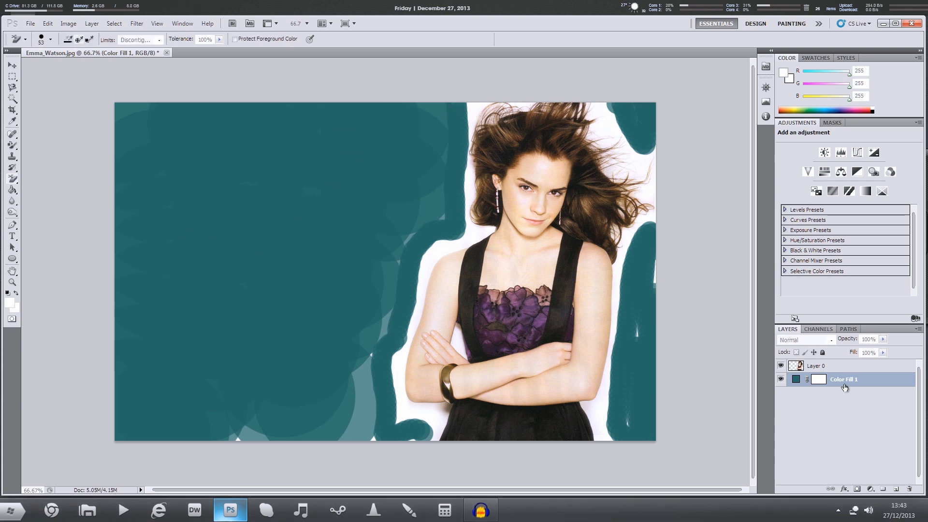
{"action": "left_click", "coordinate": [813, 367]}
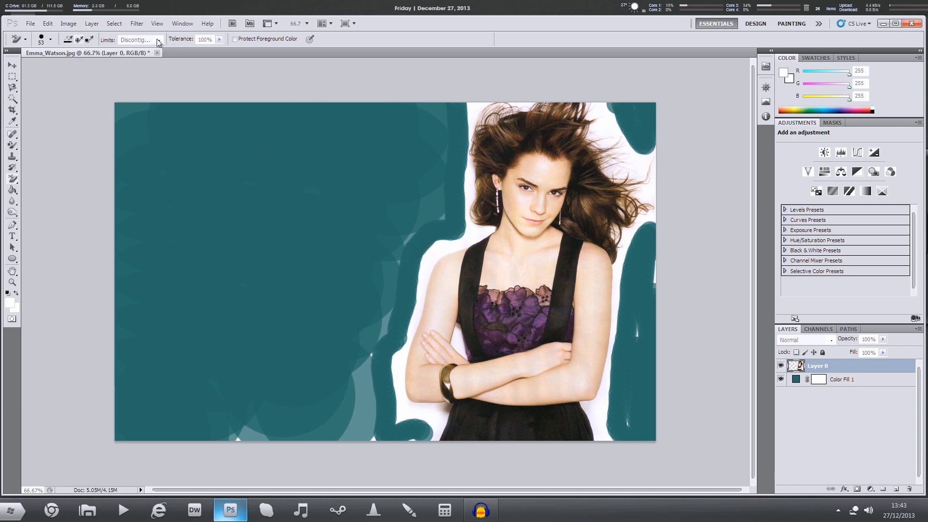
{"action": "left_click", "coordinate": [143, 40]}
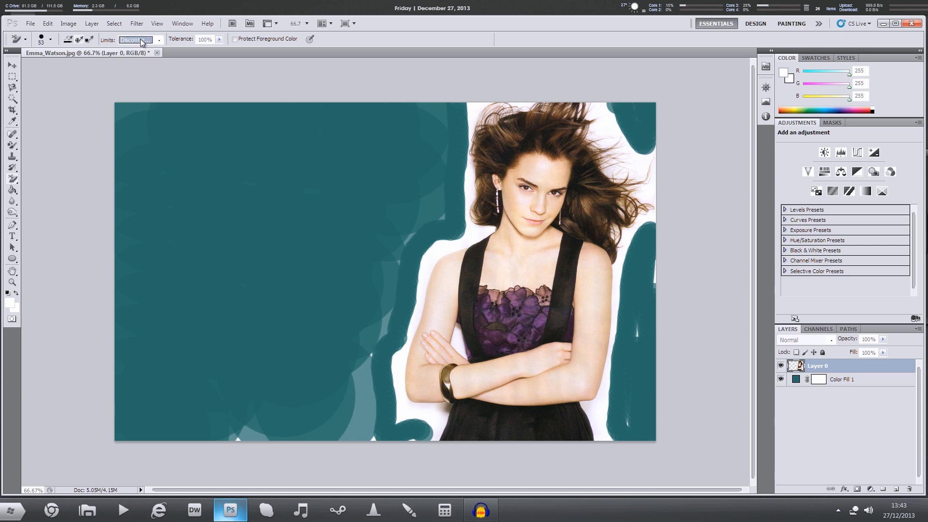
{"action": "left_click", "coordinate": [218, 41]}
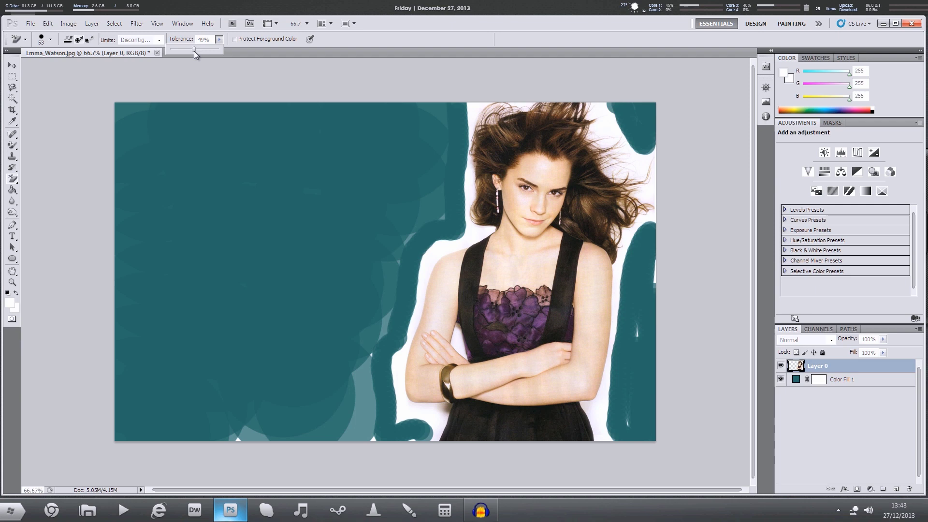
{"action": "left_click", "coordinate": [219, 41]}
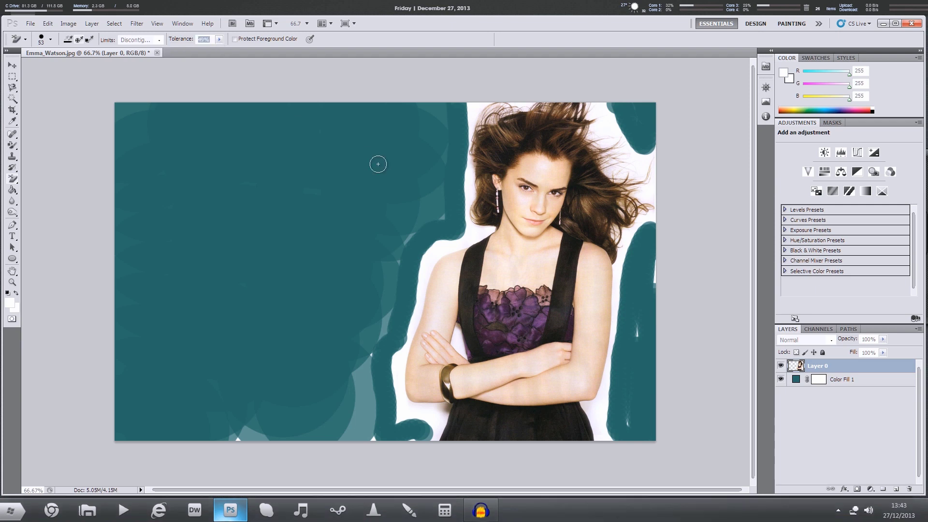
Step: Erase the white below her elbow to the bottom edge and beside her right-hand hair
{"action": "left_click", "coordinate": [410, 411]}
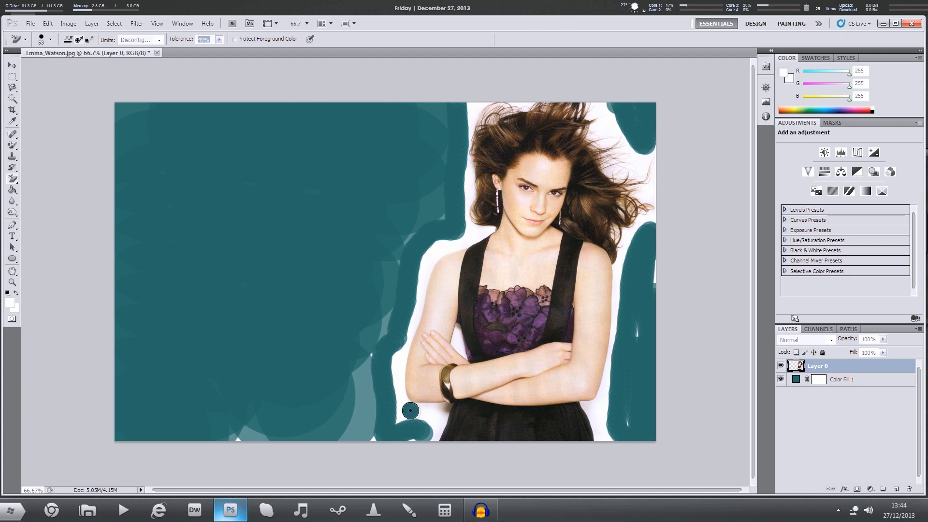
{"action": "mouse_move", "coordinate": [412, 412]}
{"action": "left_mouse_down"}
{"action": "mouse_move", "coordinate": [435, 440]}
{"action": "mouse_move", "coordinate": [445, 414]}
{"action": "left_mouse_up"}
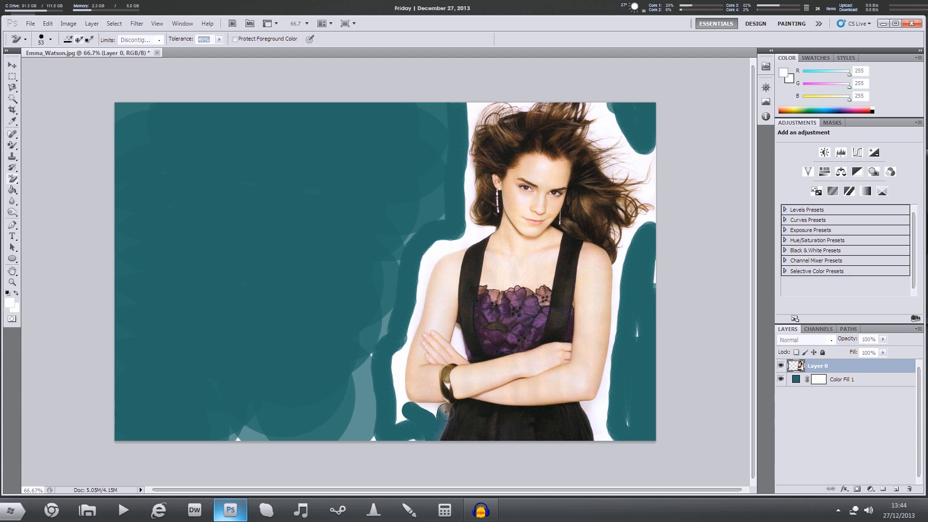
{"action": "mouse_move", "coordinate": [441, 410]}
{"action": "left_mouse_down"}
{"action": "mouse_move", "coordinate": [392, 415]}
{"action": "mouse_move", "coordinate": [395, 363]}
{"action": "mouse_move", "coordinate": [429, 249]}
{"action": "mouse_move", "coordinate": [488, 227]}
{"action": "mouse_move", "coordinate": [484, 216]}
{"action": "mouse_move", "coordinate": [471, 220]}
{"action": "mouse_move", "coordinate": [471, 155]}
{"action": "mouse_move", "coordinate": [469, 221]}
{"action": "mouse_move", "coordinate": [471, 122]}
{"action": "mouse_move", "coordinate": [474, 110]}
{"action": "mouse_move", "coordinate": [481, 133]}
{"action": "mouse_move", "coordinate": [509, 108]}
{"action": "mouse_move", "coordinate": [469, 109]}
{"action": "mouse_move", "coordinate": [507, 115]}
{"action": "mouse_move", "coordinate": [553, 106]}
{"action": "mouse_move", "coordinate": [512, 109]}
{"action": "mouse_move", "coordinate": [546, 110]}
{"action": "mouse_move", "coordinate": [599, 133]}
{"action": "mouse_move", "coordinate": [621, 186]}
{"action": "mouse_move", "coordinate": [583, 122]}
{"action": "left_mouse_up"}
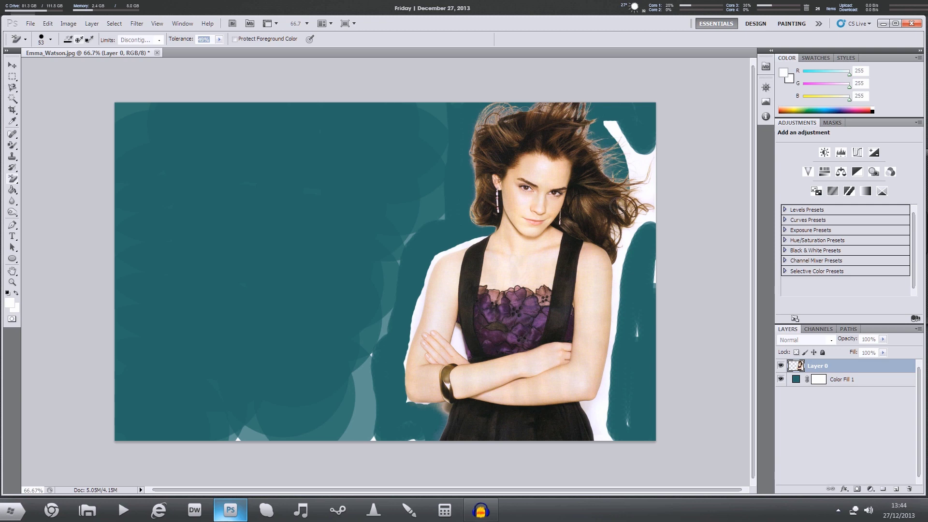
{"action": "mouse_move", "coordinate": [618, 206]}
{"action": "left_mouse_down"}
{"action": "mouse_move", "coordinate": [624, 264]}
{"action": "mouse_move", "coordinate": [616, 221]}
{"action": "mouse_move", "coordinate": [612, 229]}
{"action": "mouse_move", "coordinate": [636, 221]}
{"action": "mouse_move", "coordinate": [636, 229]}
{"action": "mouse_move", "coordinate": [607, 147]}
{"action": "mouse_move", "coordinate": [652, 206]}
{"action": "mouse_move", "coordinate": [650, 144]}
{"action": "mouse_move", "coordinate": [643, 214]}
{"action": "left_mouse_up"}
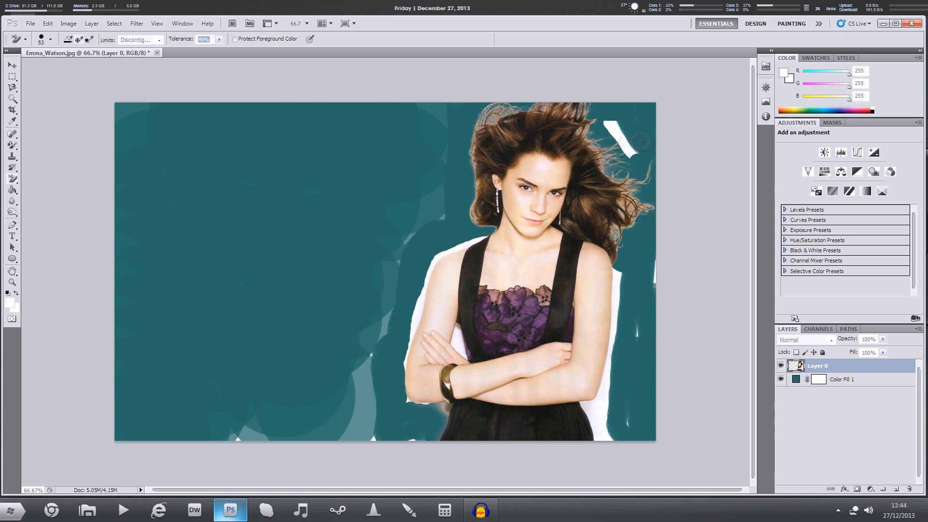
{"action": "mouse_move", "coordinate": [640, 141]}
{"action": "left_mouse_down"}
{"action": "mouse_move", "coordinate": [612, 116]}
{"action": "mouse_move", "coordinate": [617, 156]}
{"action": "mouse_move", "coordinate": [622, 131]}
{"action": "left_mouse_up"}
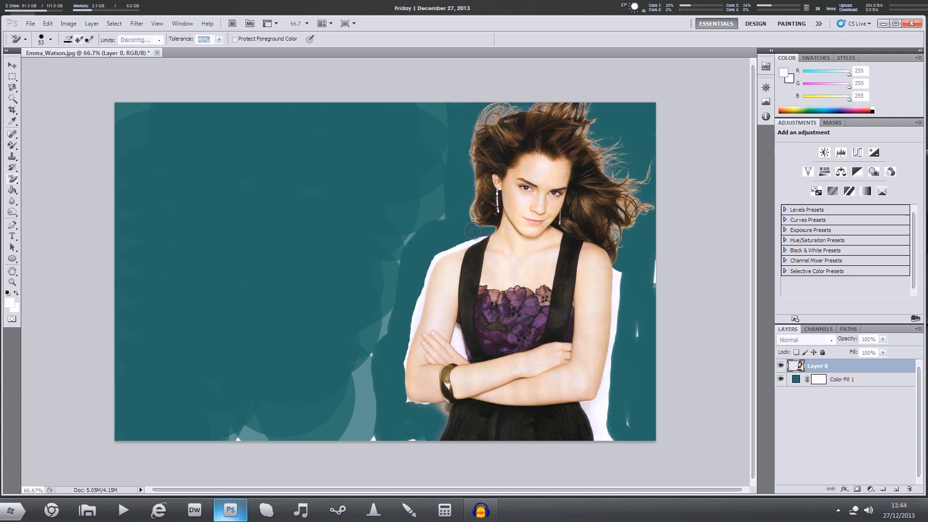
Step: Zoom in and erase the white halo along the edges of both arms
{"action": "left_click", "coordinate": [616, 175]}
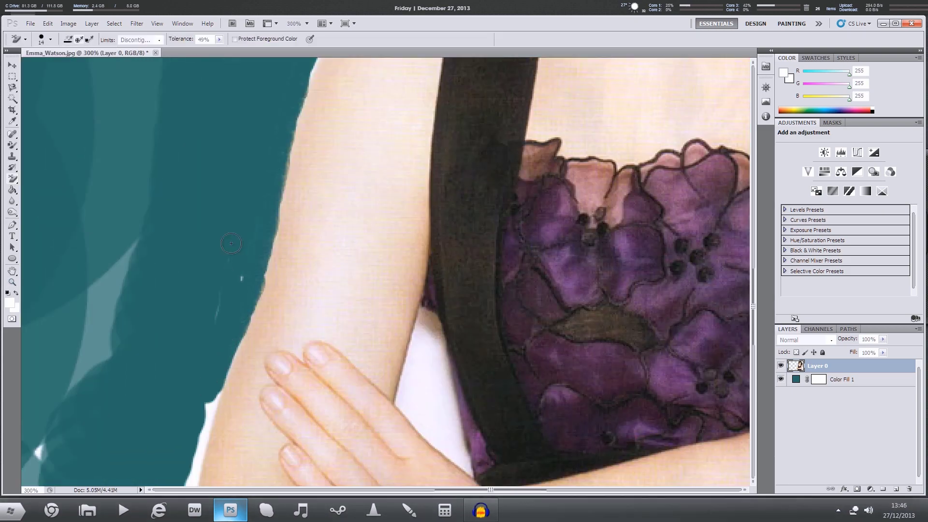
{"action": "scroll", "coordinate": [231, 243], "scroll_direction": "down", "scroll_amount": 5}
{"action": "scroll", "coordinate": [198, 411], "scroll_direction": "down", "scroll_amount": 2}
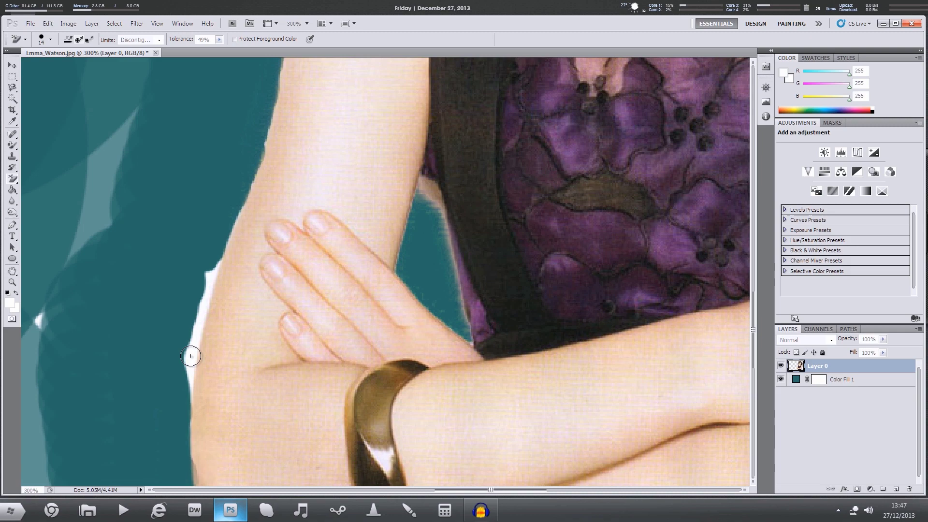
{"action": "scroll", "coordinate": [197, 410], "scroll_direction": "right", "scroll_amount": 10}
{"action": "mouse_move", "coordinate": [385, 312]}
{"action": "left_mouse_down"}
{"action": "mouse_move", "coordinate": [421, 218]}
{"action": "mouse_move", "coordinate": [465, 280]}
{"action": "left_mouse_up"}
{"action": "scroll", "coordinate": [472, 199], "scroll_direction": "up", "scroll_amount": 10}
{"action": "left_click_drag", "start_coordinate": [465, 281], "coordinate": [462, 367]}
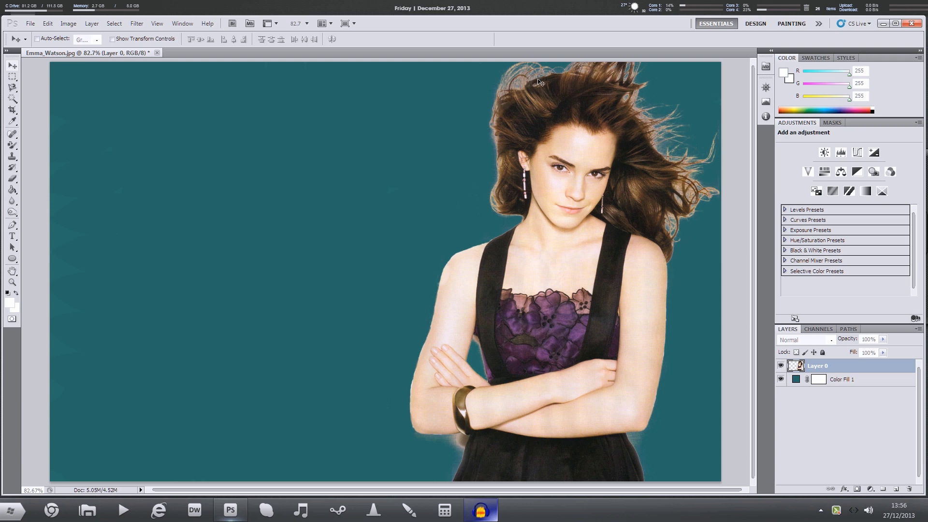
Step: Burn the pale hair edges beside the earring, the neck and the right-hand hair ends
{"action": "left_click", "coordinate": [11, 216]}
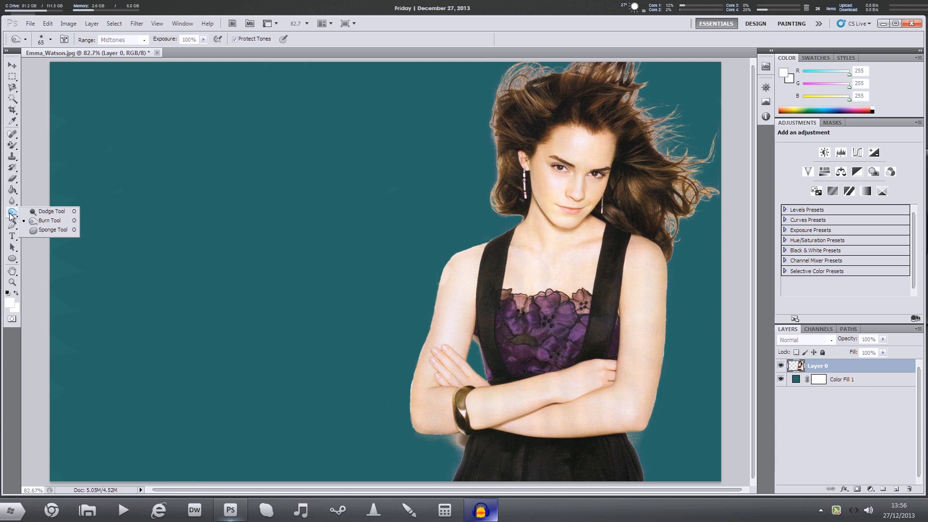
{"action": "left_click", "coordinate": [49, 220]}
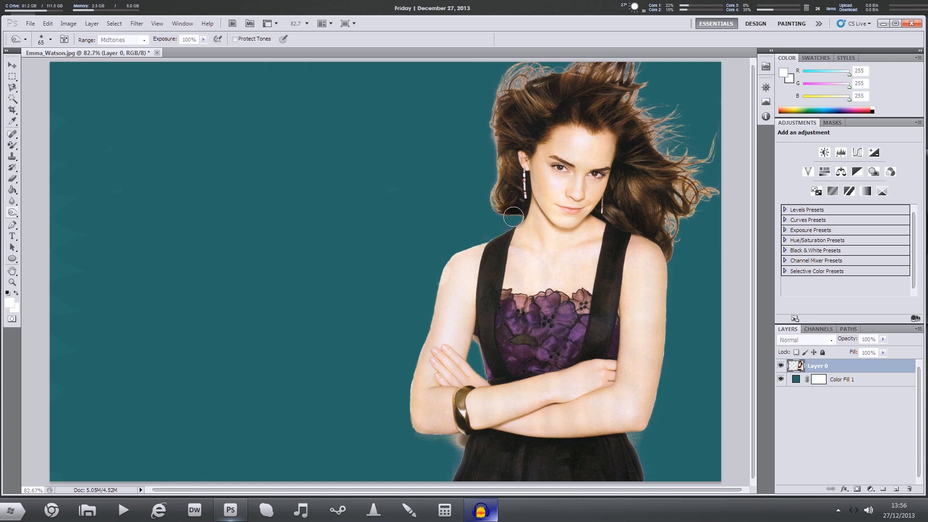
{"action": "mouse_move", "coordinate": [506, 213]}
{"action": "left_mouse_down"}
{"action": "mouse_move", "coordinate": [491, 188]}
{"action": "mouse_move", "coordinate": [496, 206]}
{"action": "mouse_move", "coordinate": [499, 118]}
{"action": "mouse_move", "coordinate": [499, 154]}
{"action": "mouse_move", "coordinate": [496, 120]}
{"action": "mouse_move", "coordinate": [494, 128]}
{"action": "mouse_move", "coordinate": [497, 161]}
{"action": "mouse_move", "coordinate": [510, 68]}
{"action": "mouse_move", "coordinate": [501, 99]}
{"action": "mouse_move", "coordinate": [510, 77]}
{"action": "mouse_move", "coordinate": [538, 63]}
{"action": "mouse_move", "coordinate": [514, 87]}
{"action": "mouse_move", "coordinate": [537, 67]}
{"action": "mouse_move", "coordinate": [557, 68]}
{"action": "mouse_move", "coordinate": [496, 89]}
{"action": "mouse_move", "coordinate": [485, 126]}
{"action": "mouse_move", "coordinate": [496, 94]}
{"action": "mouse_move", "coordinate": [496, 173]}
{"action": "mouse_move", "coordinate": [498, 90]}
{"action": "mouse_move", "coordinate": [512, 68]}
{"action": "mouse_move", "coordinate": [553, 64]}
{"action": "mouse_move", "coordinate": [612, 64]}
{"action": "mouse_move", "coordinate": [529, 83]}
{"action": "mouse_move", "coordinate": [566, 69]}
{"action": "mouse_move", "coordinate": [625, 68]}
{"action": "mouse_move", "coordinate": [617, 80]}
{"action": "mouse_move", "coordinate": [614, 67]}
{"action": "mouse_move", "coordinate": [617, 76]}
{"action": "mouse_move", "coordinate": [625, 68]}
{"action": "mouse_move", "coordinate": [630, 90]}
{"action": "mouse_move", "coordinate": [641, 63]}
{"action": "mouse_move", "coordinate": [639, 95]}
{"action": "mouse_move", "coordinate": [617, 95]}
{"action": "mouse_move", "coordinate": [625, 102]}
{"action": "mouse_move", "coordinate": [632, 92]}
{"action": "mouse_move", "coordinate": [634, 113]}
{"action": "mouse_move", "coordinate": [666, 101]}
{"action": "mouse_move", "coordinate": [644, 106]}
{"action": "mouse_move", "coordinate": [644, 85]}
{"action": "mouse_move", "coordinate": [616, 95]}
{"action": "mouse_move", "coordinate": [638, 111]}
{"action": "mouse_move", "coordinate": [644, 81]}
{"action": "mouse_move", "coordinate": [678, 112]}
{"action": "mouse_move", "coordinate": [653, 144]}
{"action": "mouse_move", "coordinate": [655, 124]}
{"action": "mouse_move", "coordinate": [680, 110]}
{"action": "mouse_move", "coordinate": [671, 128]}
{"action": "mouse_move", "coordinate": [682, 156]}
{"action": "mouse_move", "coordinate": [707, 153]}
{"action": "left_mouse_up"}
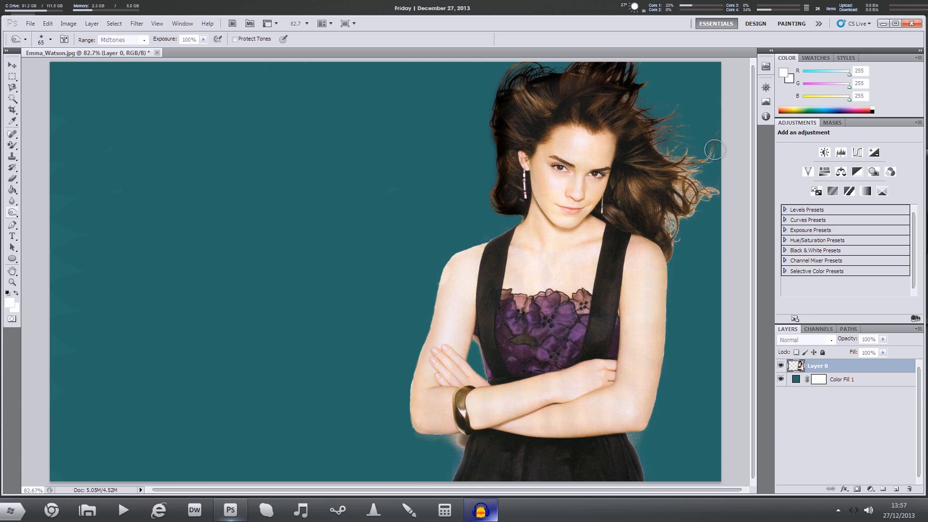
{"action": "mouse_move", "coordinate": [708, 191]}
{"action": "left_mouse_down"}
{"action": "mouse_move", "coordinate": [679, 206]}
{"action": "mouse_move", "coordinate": [671, 230]}
{"action": "mouse_move", "coordinate": [670, 213]}
{"action": "mouse_move", "coordinate": [675, 262]}
{"action": "mouse_move", "coordinate": [668, 213]}
{"action": "mouse_move", "coordinate": [632, 175]}
{"action": "mouse_move", "coordinate": [631, 187]}
{"action": "mouse_move", "coordinate": [675, 241]}
{"action": "mouse_move", "coordinate": [694, 199]}
{"action": "mouse_move", "coordinate": [690, 215]}
{"action": "mouse_move", "coordinate": [692, 194]}
{"action": "mouse_move", "coordinate": [673, 191]}
{"action": "mouse_move", "coordinate": [680, 172]}
{"action": "mouse_move", "coordinate": [684, 194]}
{"action": "mouse_move", "coordinate": [686, 155]}
{"action": "mouse_move", "coordinate": [664, 147]}
{"action": "mouse_move", "coordinate": [675, 184]}
{"action": "mouse_move", "coordinate": [671, 146]}
{"action": "mouse_move", "coordinate": [695, 181]}
{"action": "mouse_move", "coordinate": [695, 166]}
{"action": "mouse_move", "coordinate": [702, 197]}
{"action": "mouse_move", "coordinate": [711, 182]}
{"action": "mouse_move", "coordinate": [715, 195]}
{"action": "mouse_move", "coordinate": [671, 210]}
{"action": "mouse_move", "coordinate": [681, 185]}
{"action": "mouse_move", "coordinate": [687, 217]}
{"action": "mouse_move", "coordinate": [680, 183]}
{"action": "mouse_move", "coordinate": [690, 155]}
{"action": "mouse_move", "coordinate": [681, 161]}
{"action": "mouse_move", "coordinate": [634, 101]}
{"action": "mouse_move", "coordinate": [663, 145]}
{"action": "mouse_move", "coordinate": [680, 129]}
{"action": "mouse_move", "coordinate": [621, 80]}
{"action": "mouse_move", "coordinate": [548, 75]}
{"action": "mouse_move", "coordinate": [506, 113]}
{"action": "left_mouse_up"}
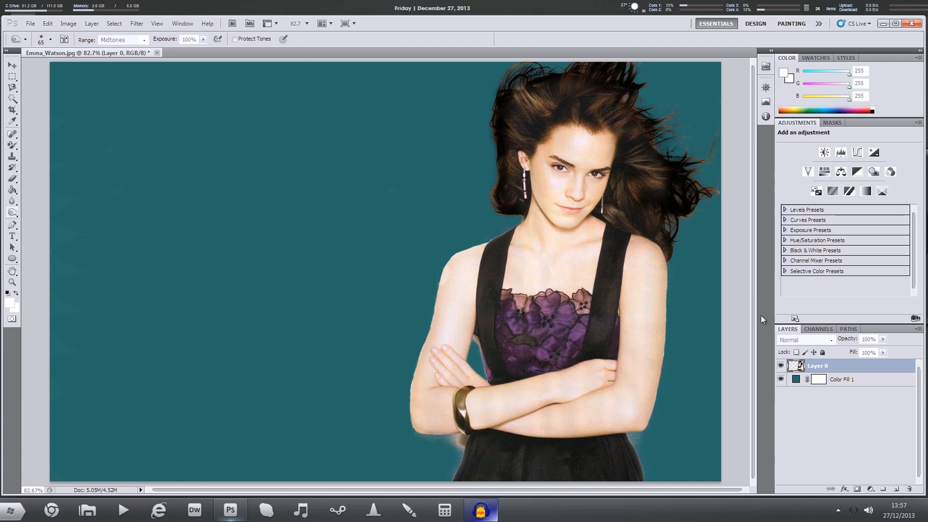
Step: Recolour the Color Fill 1 layer from dark teal to bright cyan #1ae4dd
{"action": "double_click", "coordinate": [804, 381]}
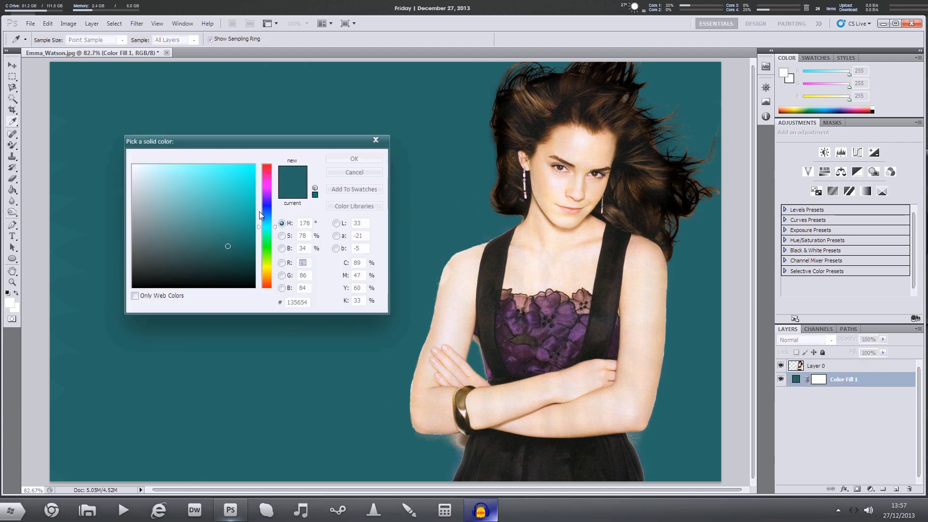
{"action": "left_click", "coordinate": [232, 191]}
{"action": "left_click_drag", "start_coordinate": [232, 191], "coordinate": [236, 171]}
{"action": "left_click", "coordinate": [351, 163]}
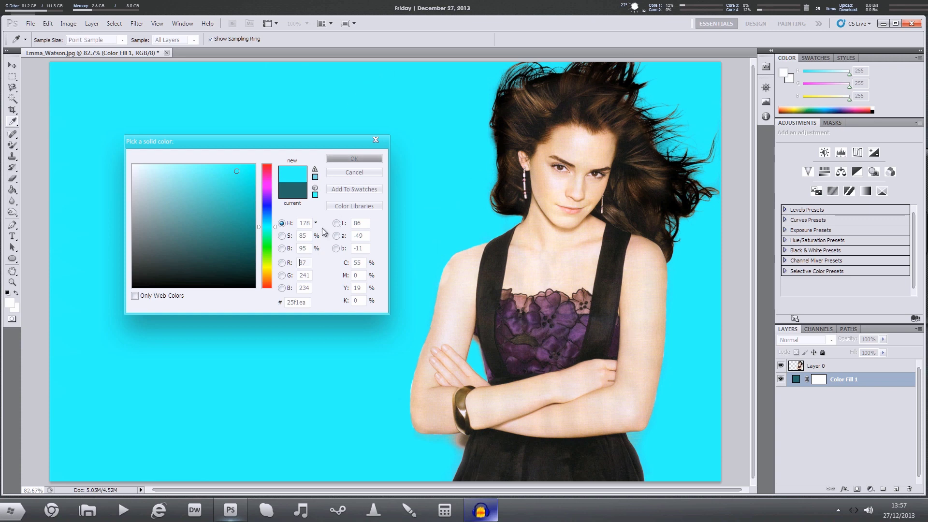
{"action": "left_click", "coordinate": [228, 271]}
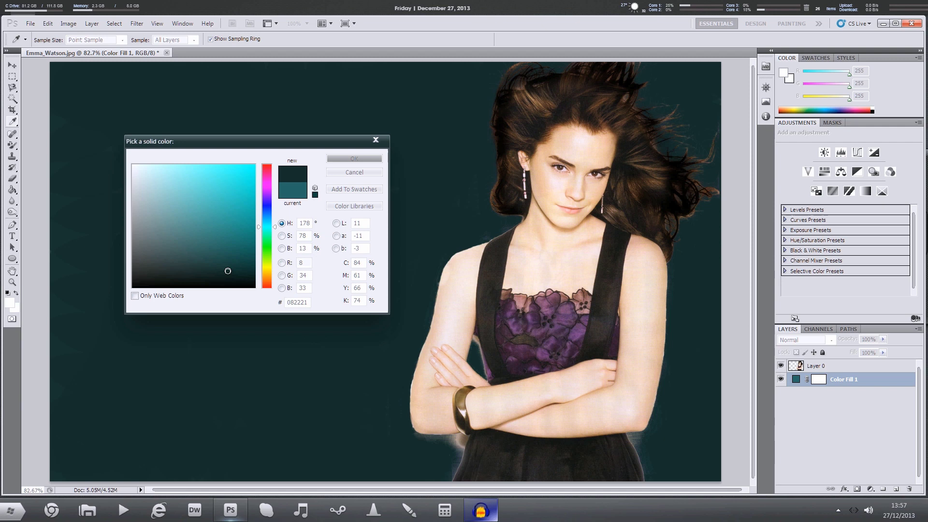
{"action": "left_click", "coordinate": [241, 195]}
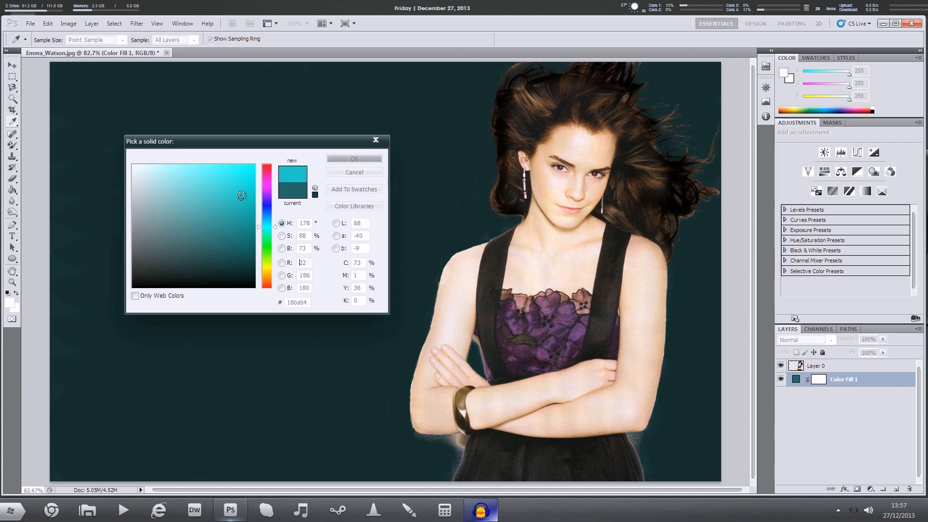
{"action": "left_click_drag", "start_coordinate": [242, 195], "coordinate": [241, 177]}
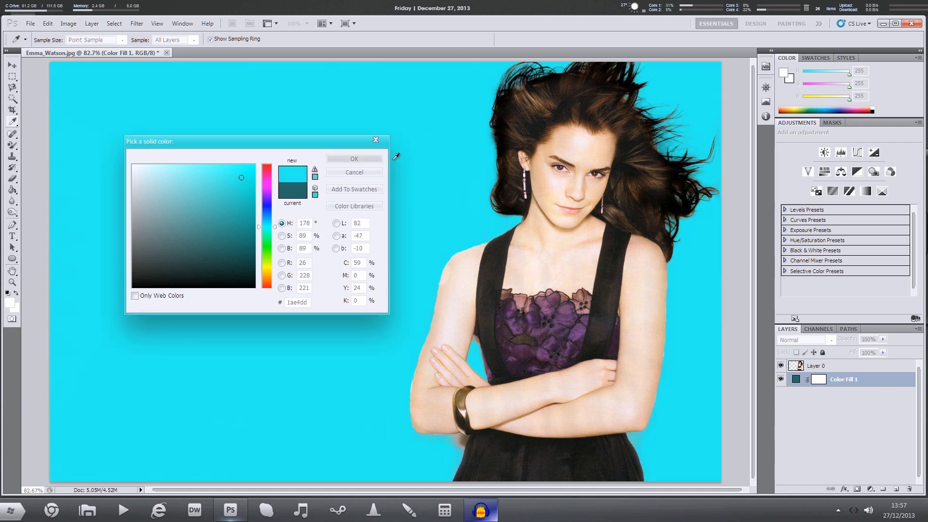
{"action": "left_click", "coordinate": [354, 159]}
{"action": "key", "text": "o"}
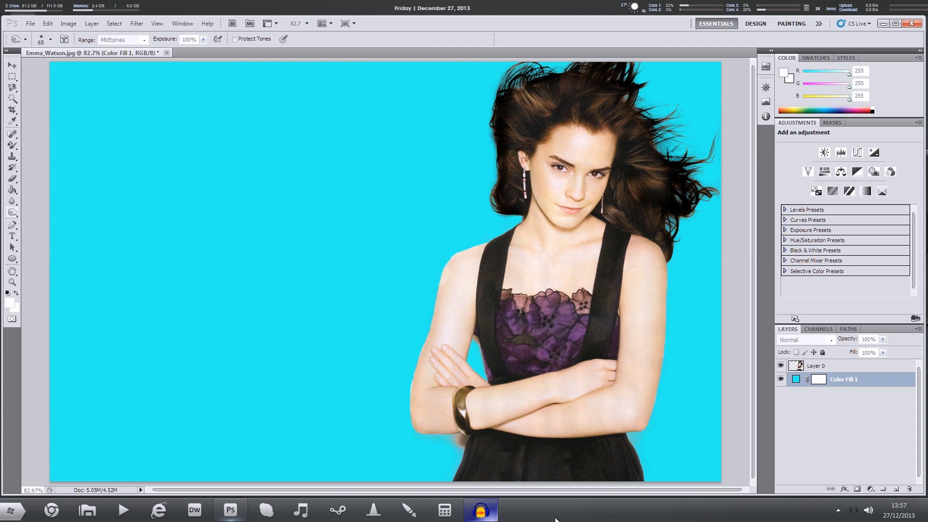